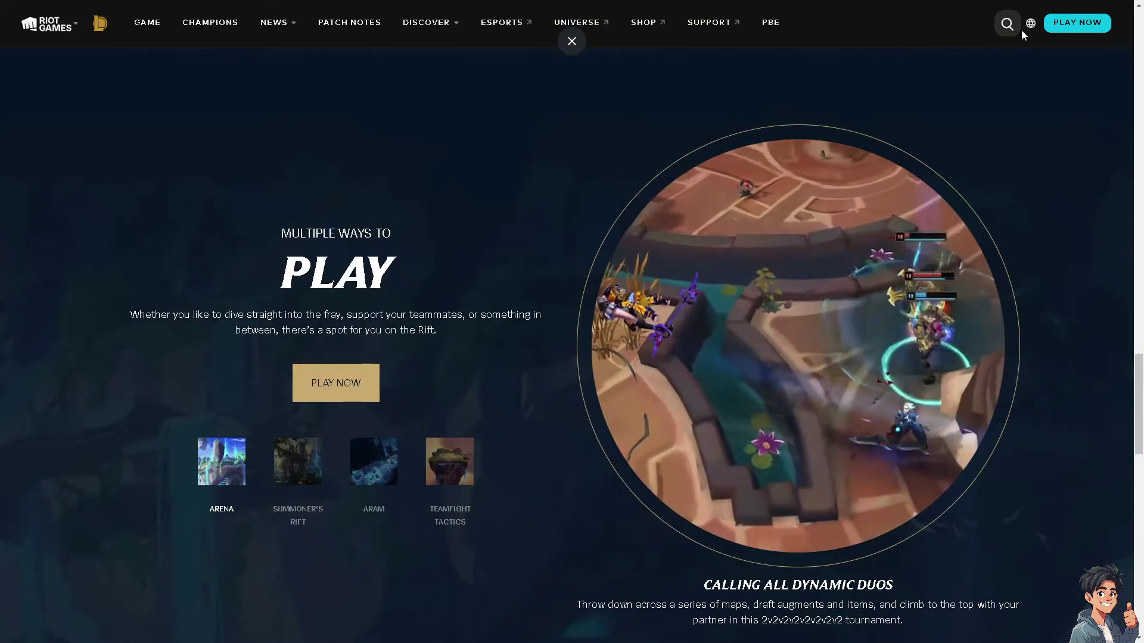
Step: Start the Get Set Up to Play flow from PLAY NOW in the top navigation bar
click(1076, 23)
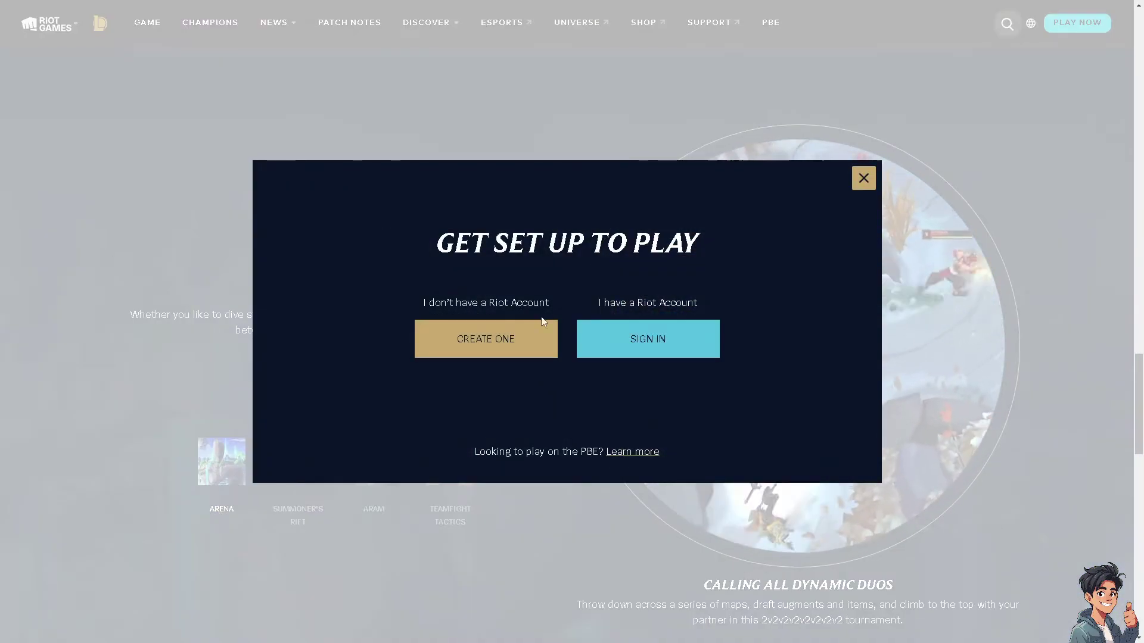
Step: Begin creating a new Riot account and tick the marketing consent box under EMAIL
click(517, 348)
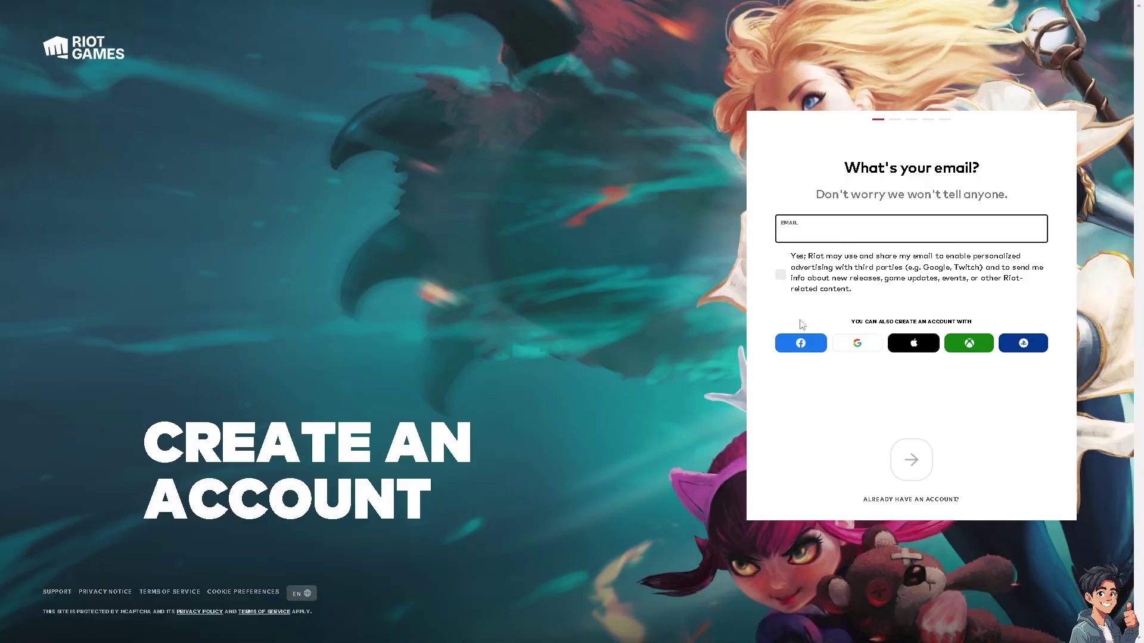
click(780, 274)
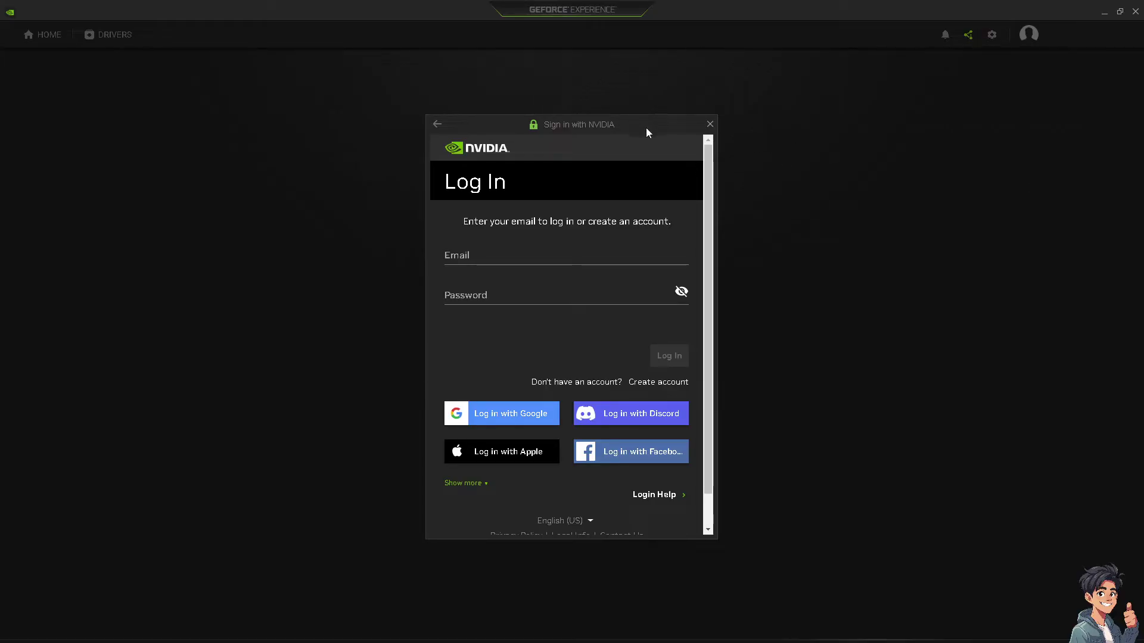
Step: Dismiss the Sign in with NVIDIA prompt in GeForce Experience
click(709, 124)
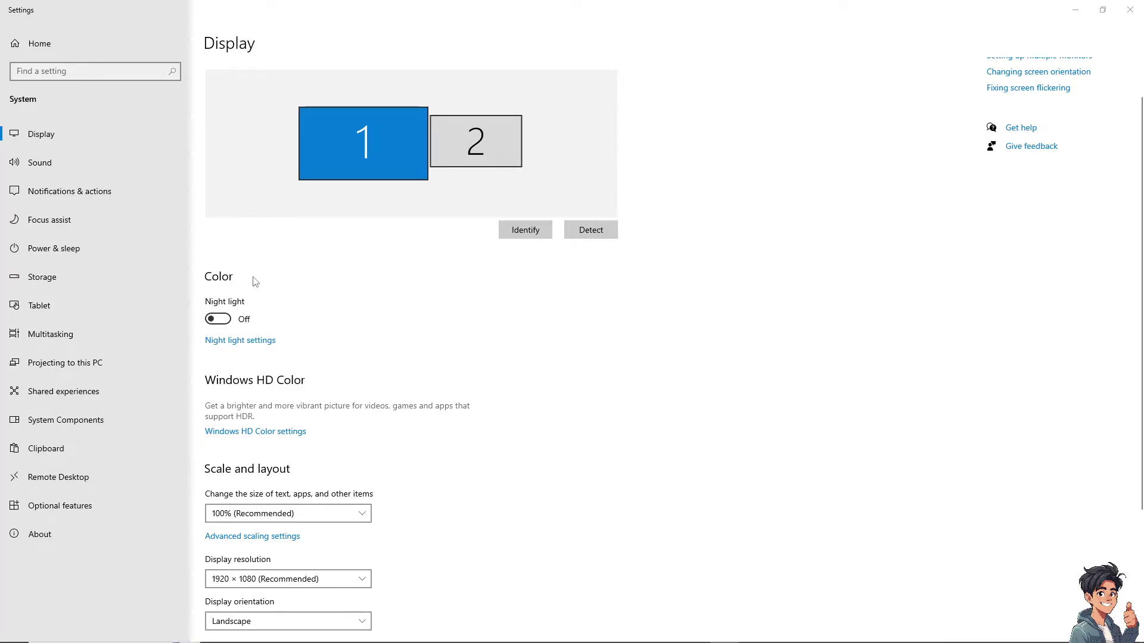
Step: Raise Display 1's refresh rate from 60.000 Hz to 74.990 Hz and keep the change
scroll(346, 294, down, 3)
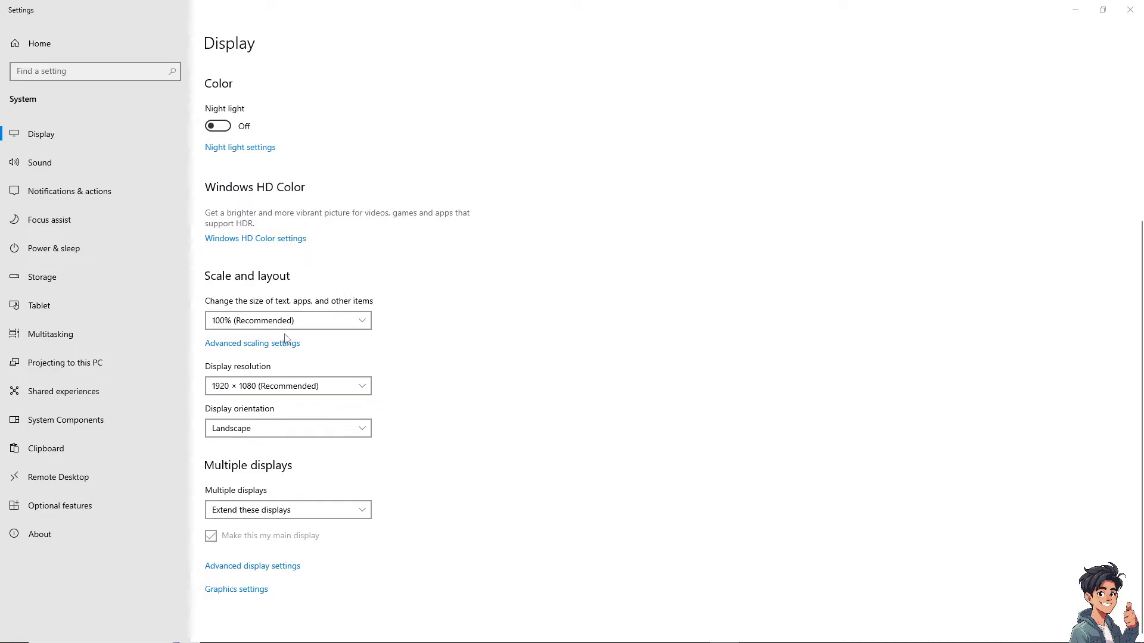
click(277, 568)
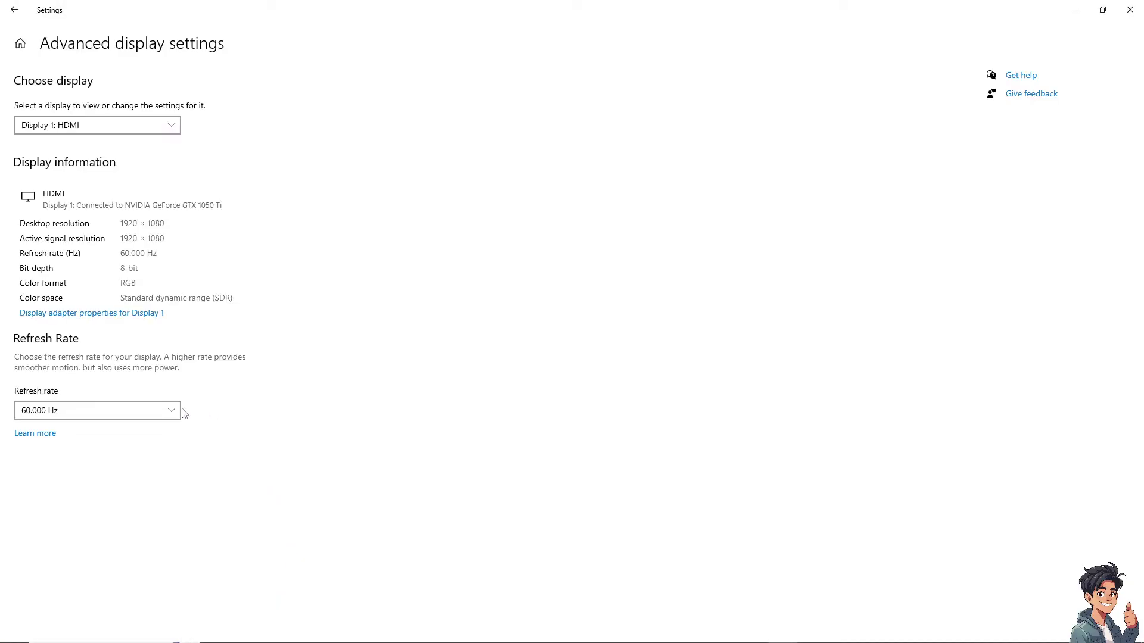
click(171, 410)
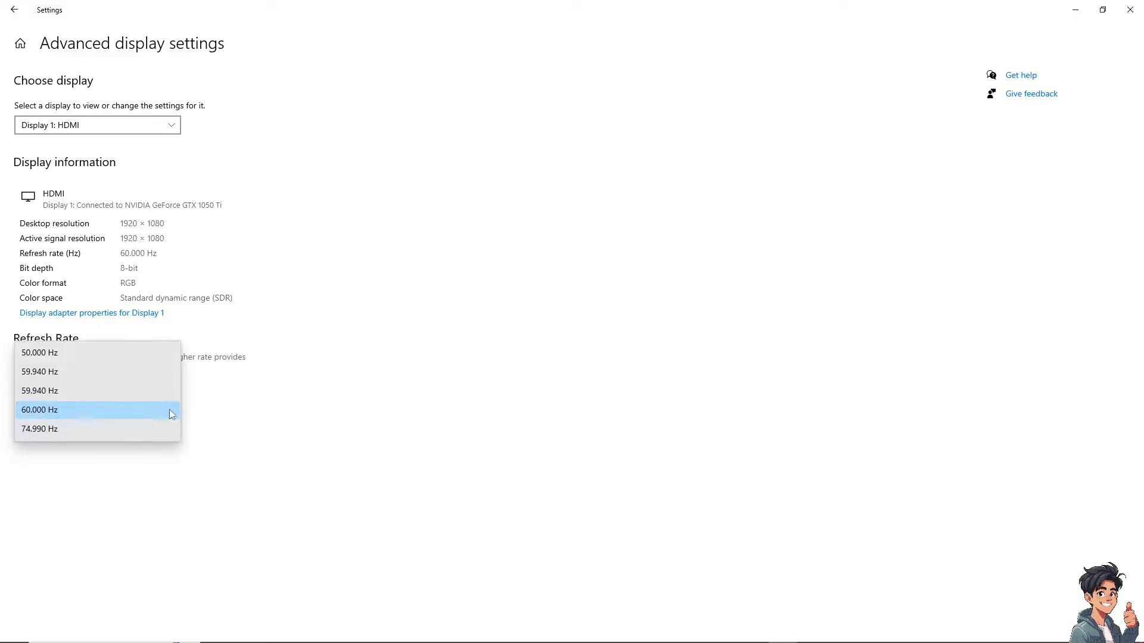
click(99, 429)
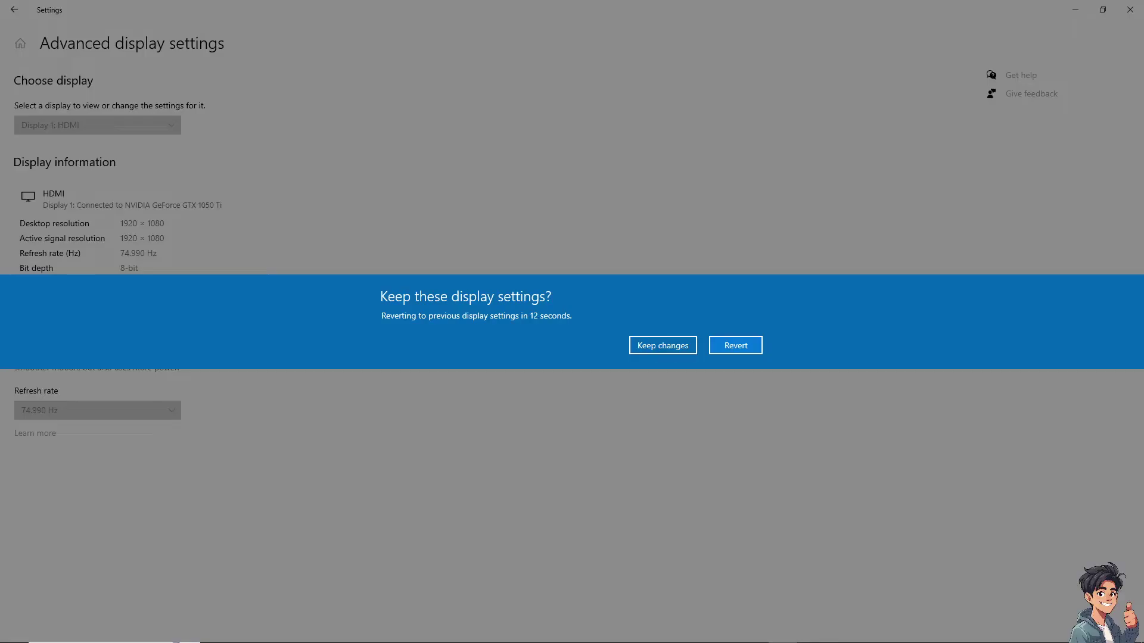
click(662, 347)
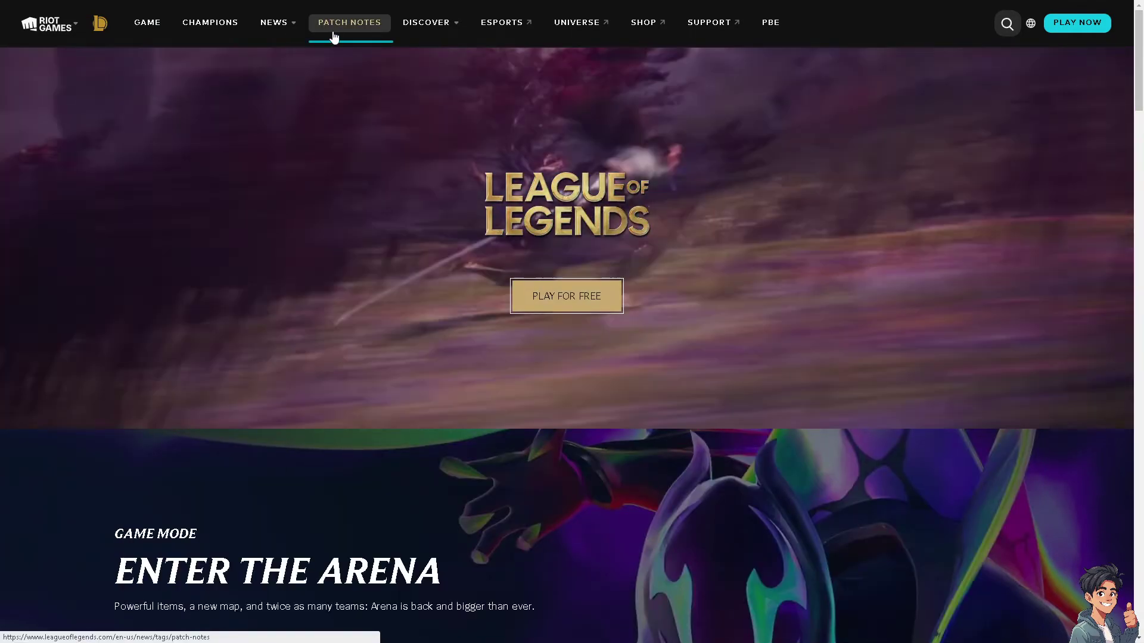
Step: Browse the Patch Notes page through the patch cards from 14.11 back to 13.24
click(332, 32)
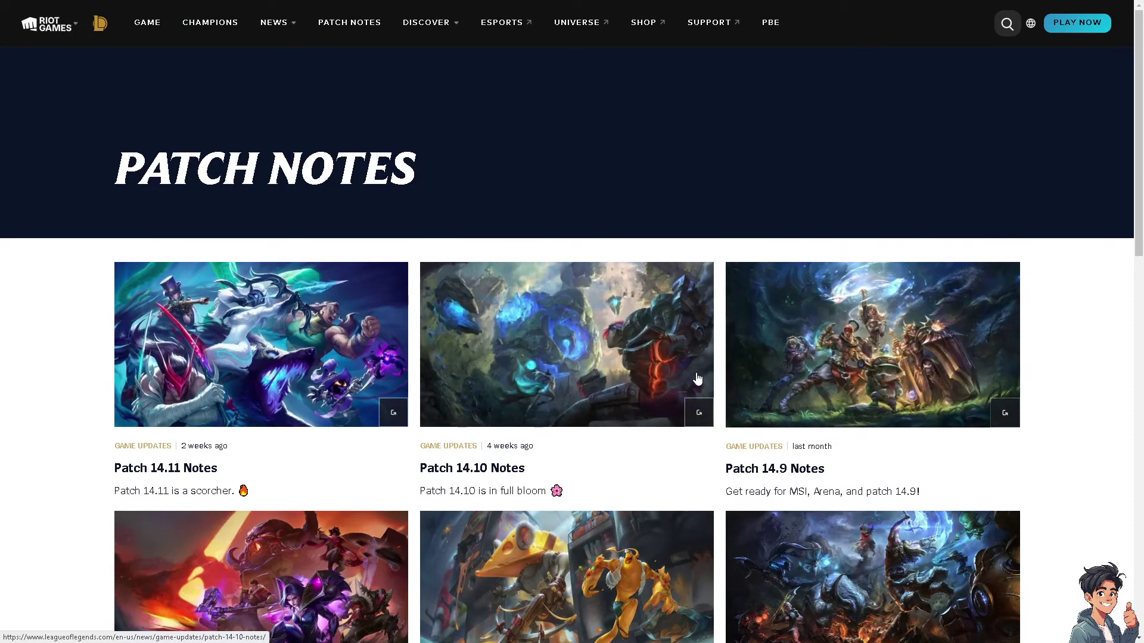
scroll(695, 378, down, 6)
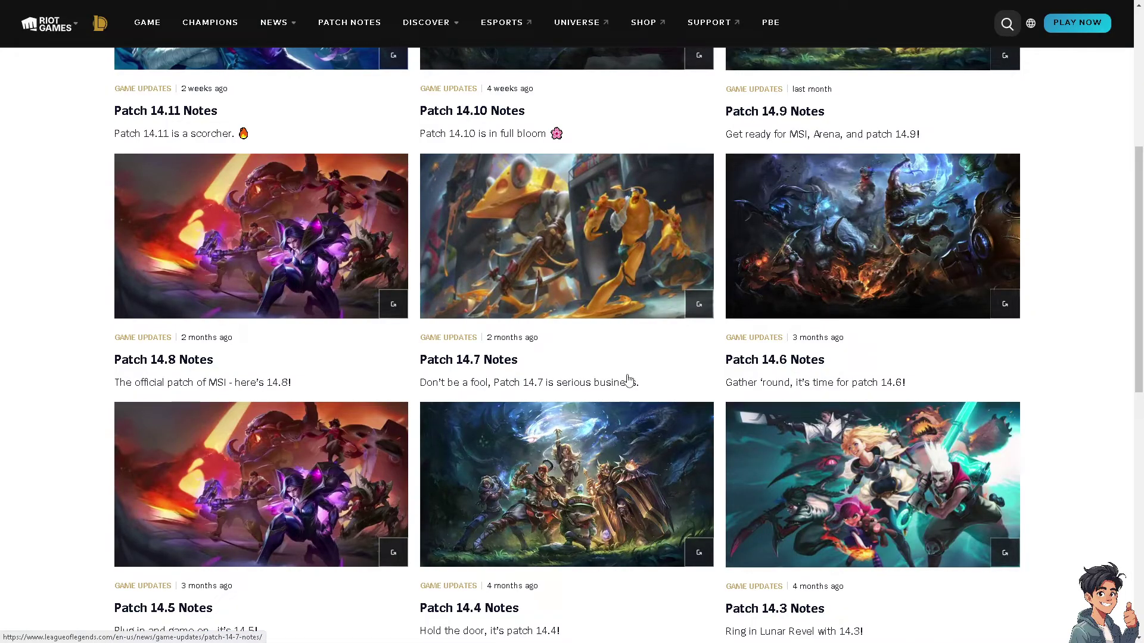
scroll(572, 380, down, 2)
scroll(572, 380, down, 7)
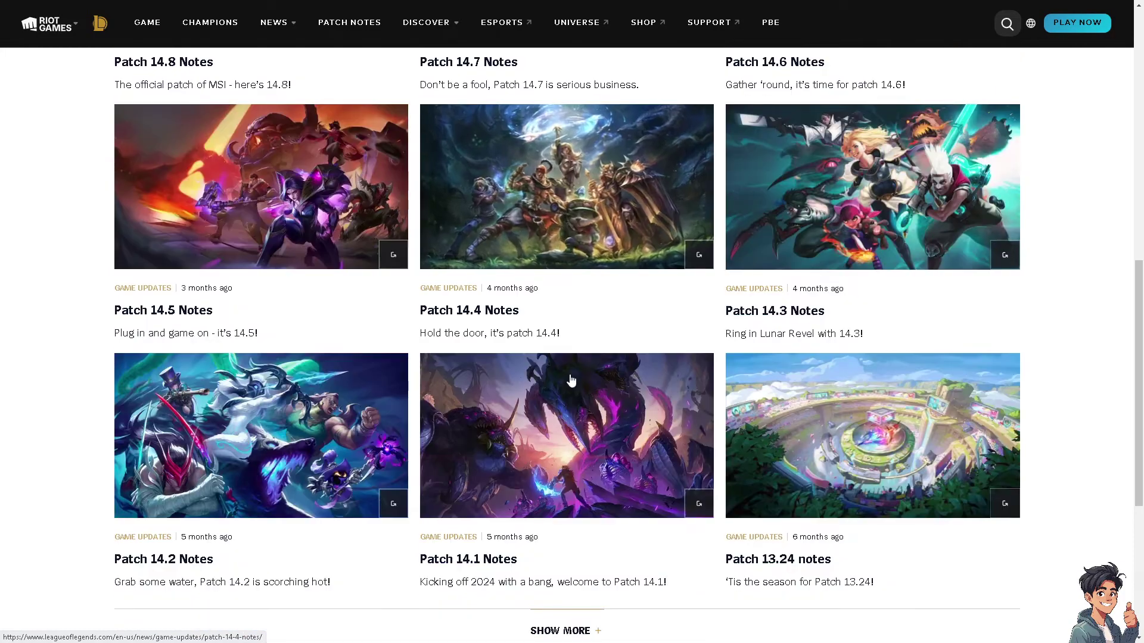
scroll(571, 381, up, 12)
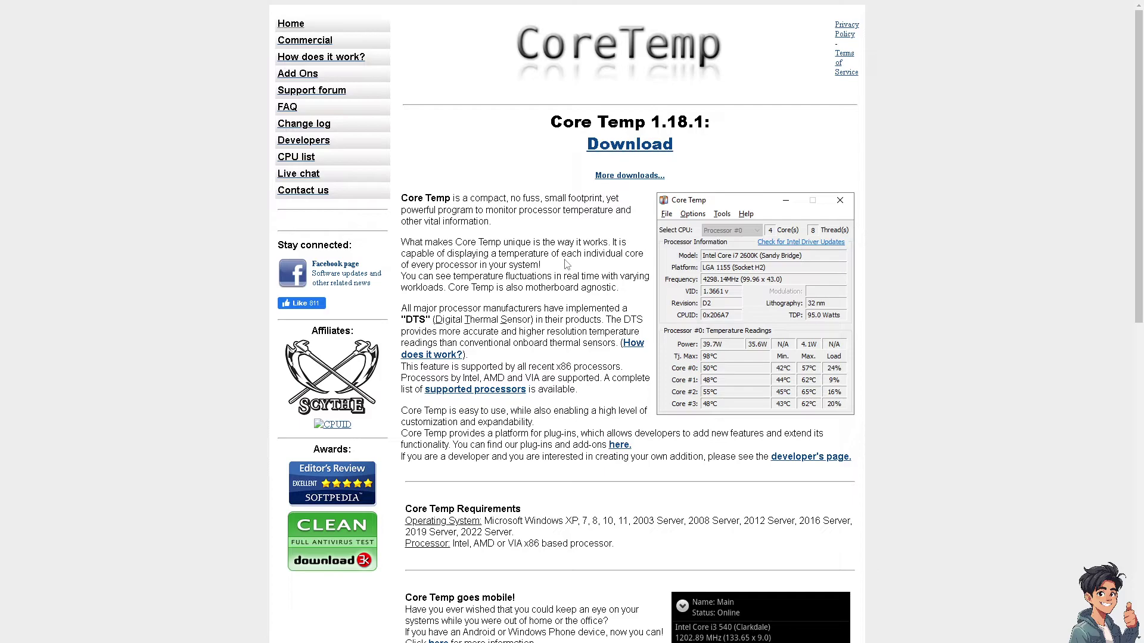
scroll(566, 262, down, 3)
scroll(564, 247, up, 2)
scroll(564, 247, up, 1)
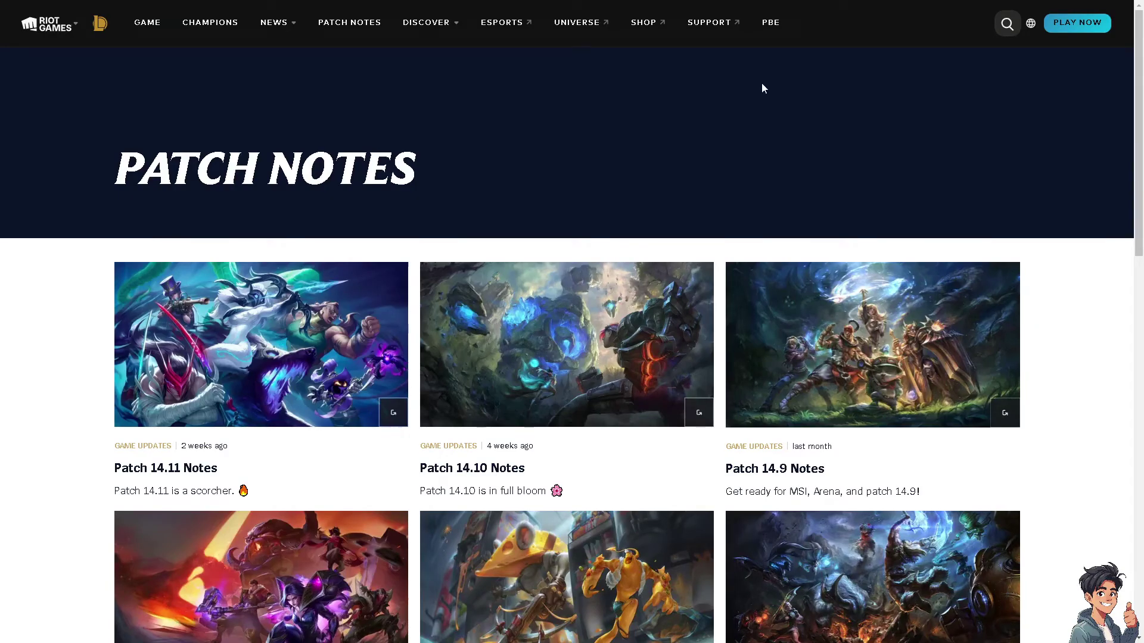
Step: Go to Riot Support and scroll down to its Service Status list
click(716, 28)
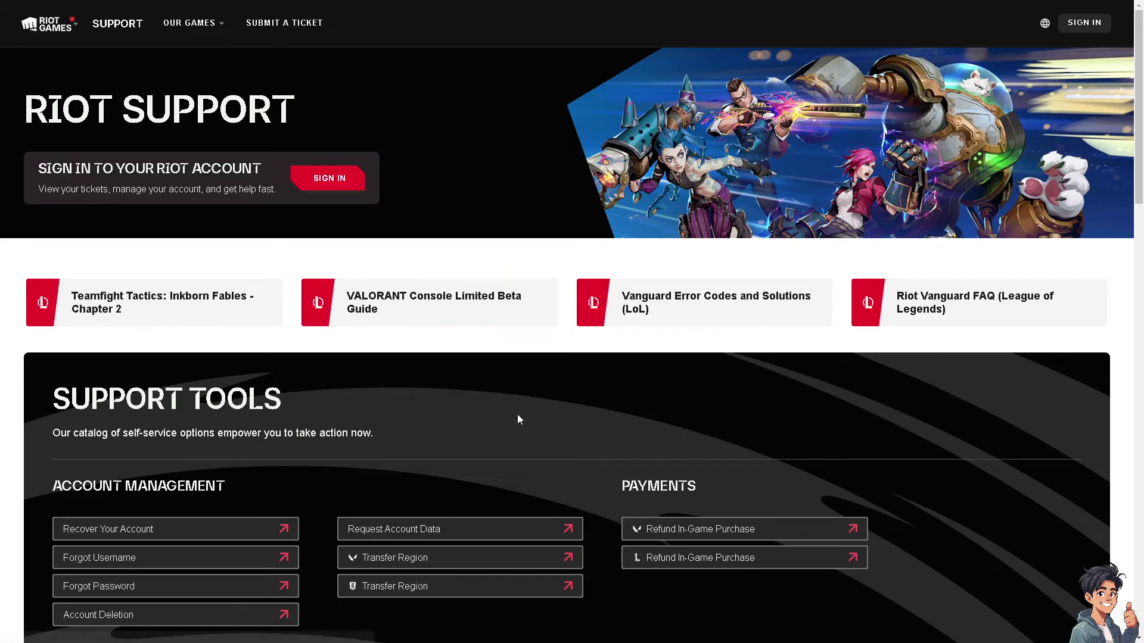
scroll(279, 410, down, 2)
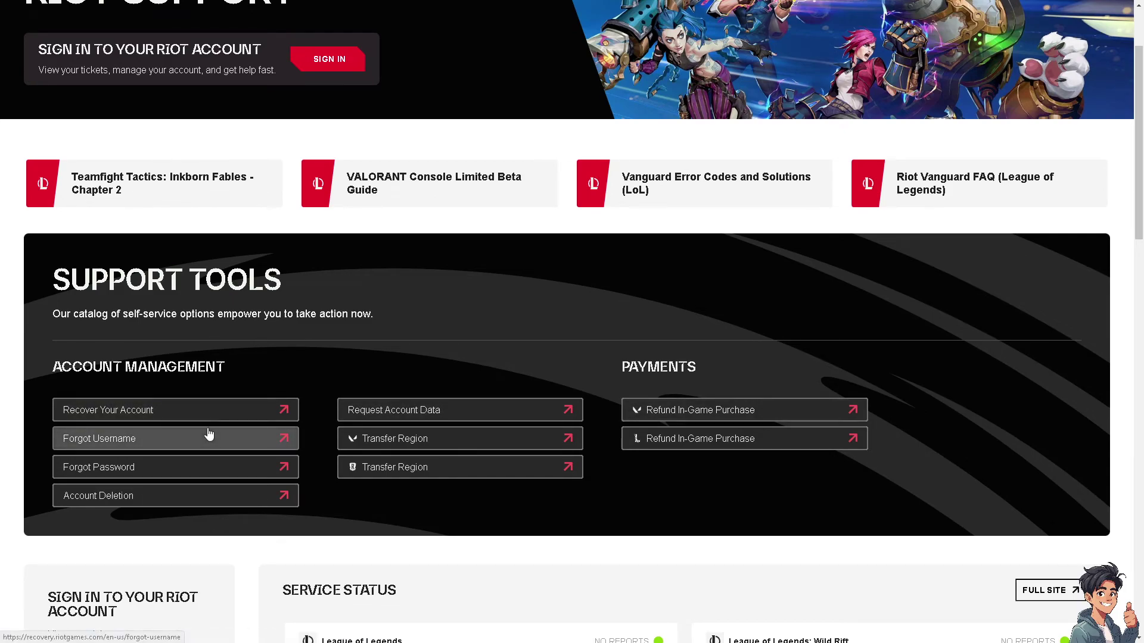
scroll(208, 435, down, 6)
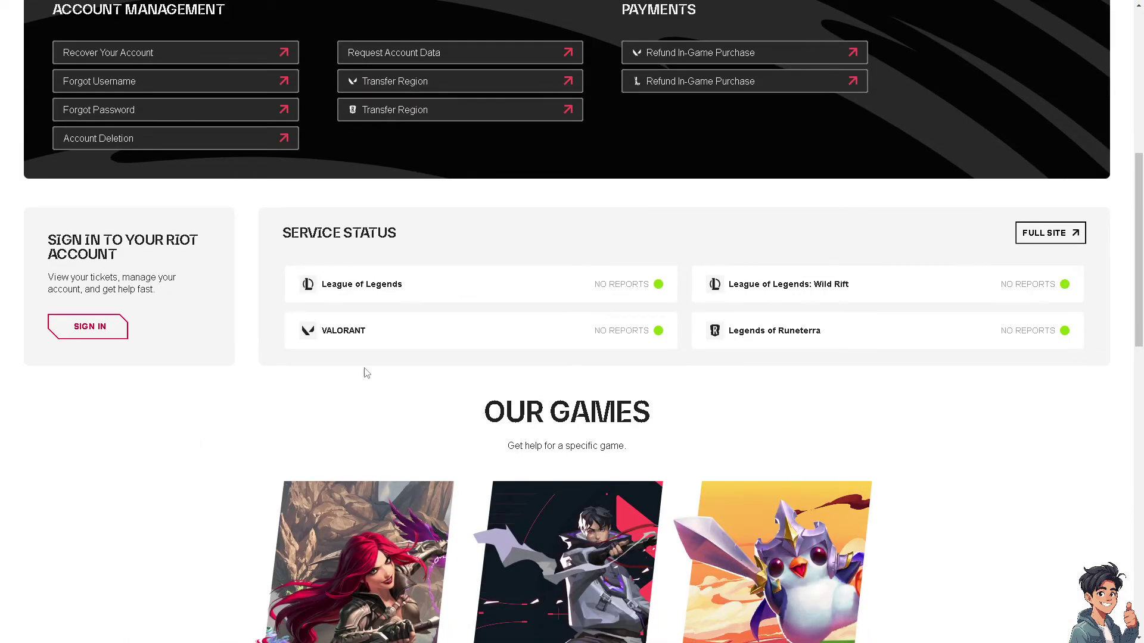
Step: Open the League of Legends service status page and translate it into English
click(405, 295)
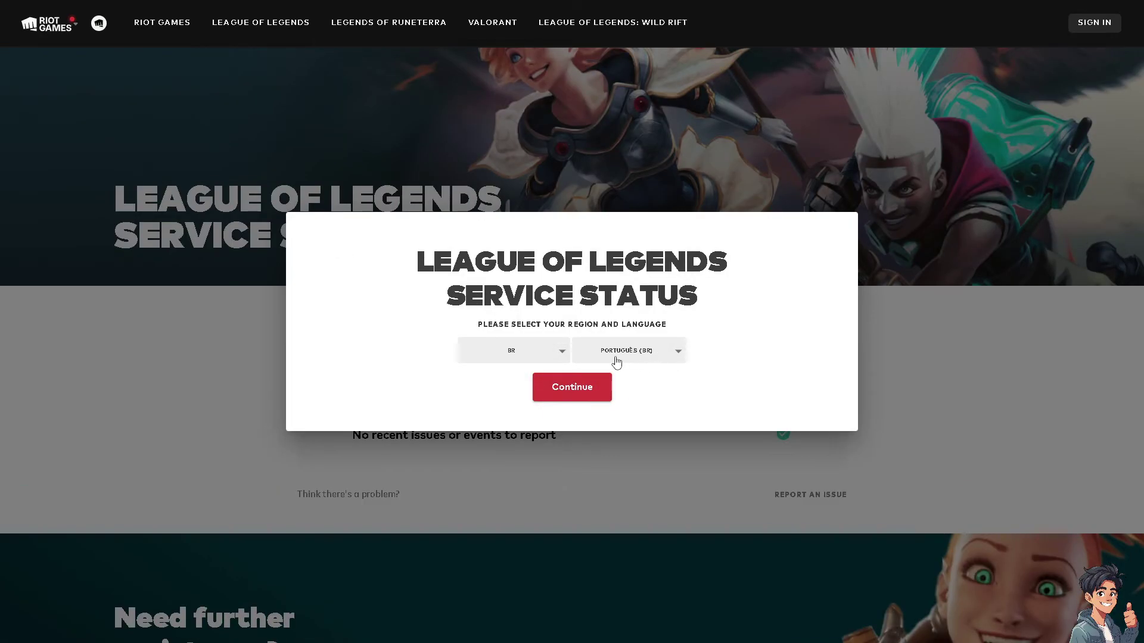
click(578, 393)
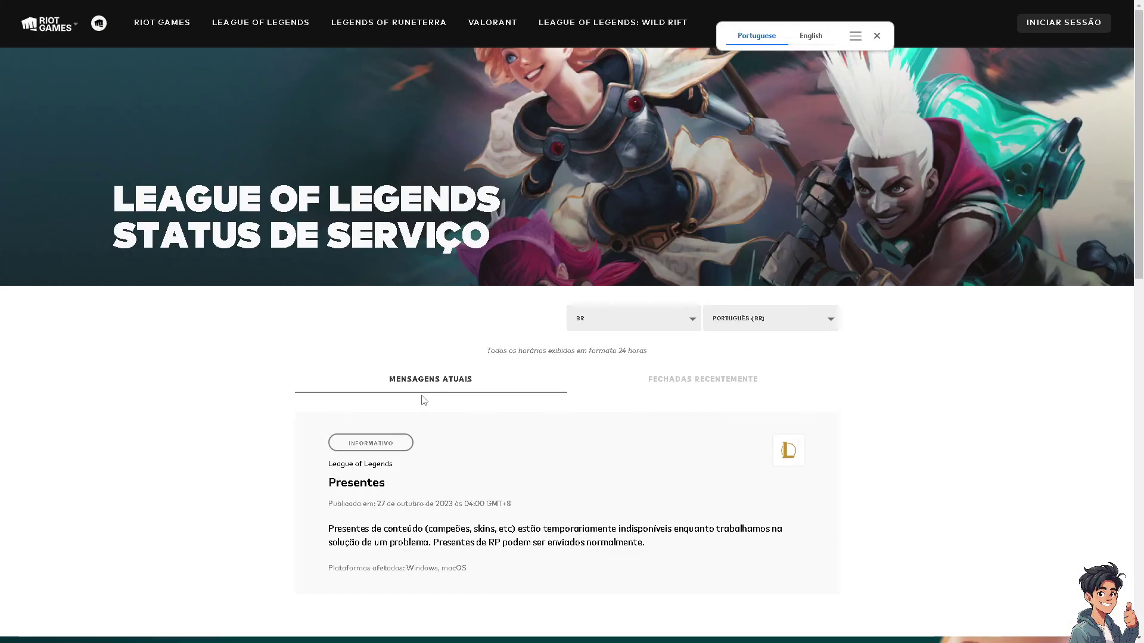
right_click(287, 357)
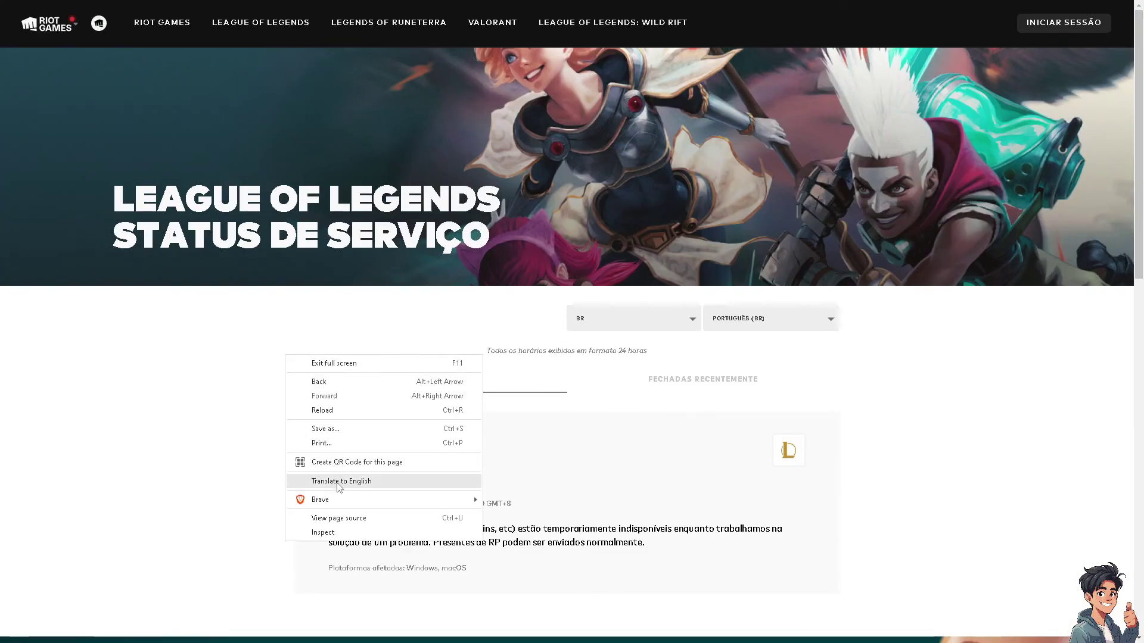
click(337, 476)
Step: Review the EUW Maintenance Notification, then go to League of Legends player support
scroll(593, 395, down, 3)
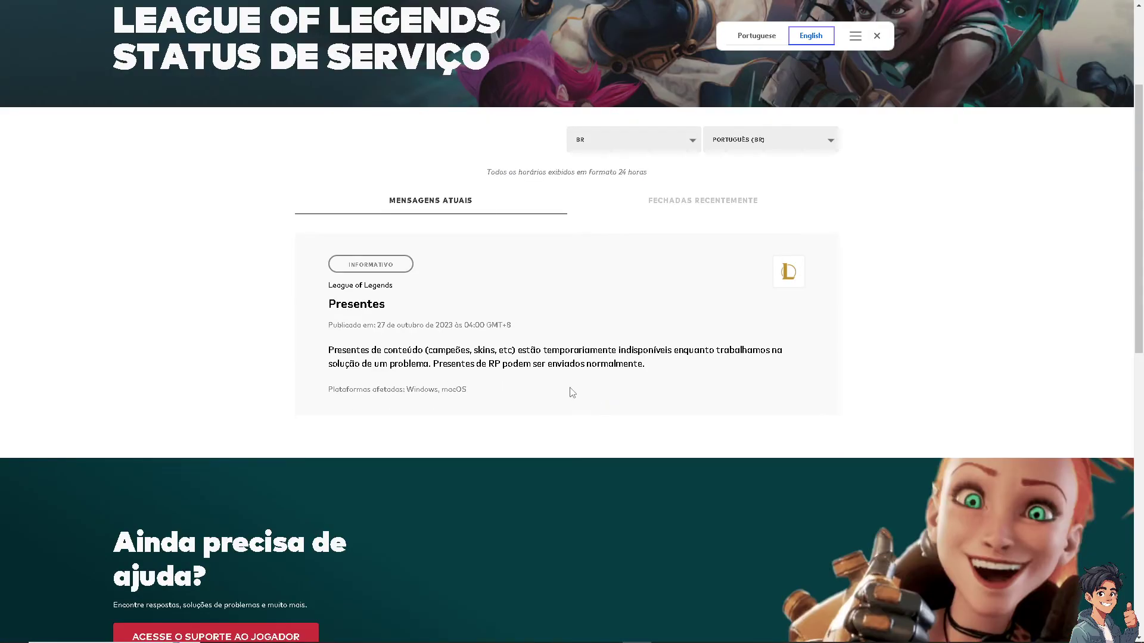
scroll(572, 390, down, 5)
scroll(530, 395, down, 2)
scroll(531, 396, up, 2)
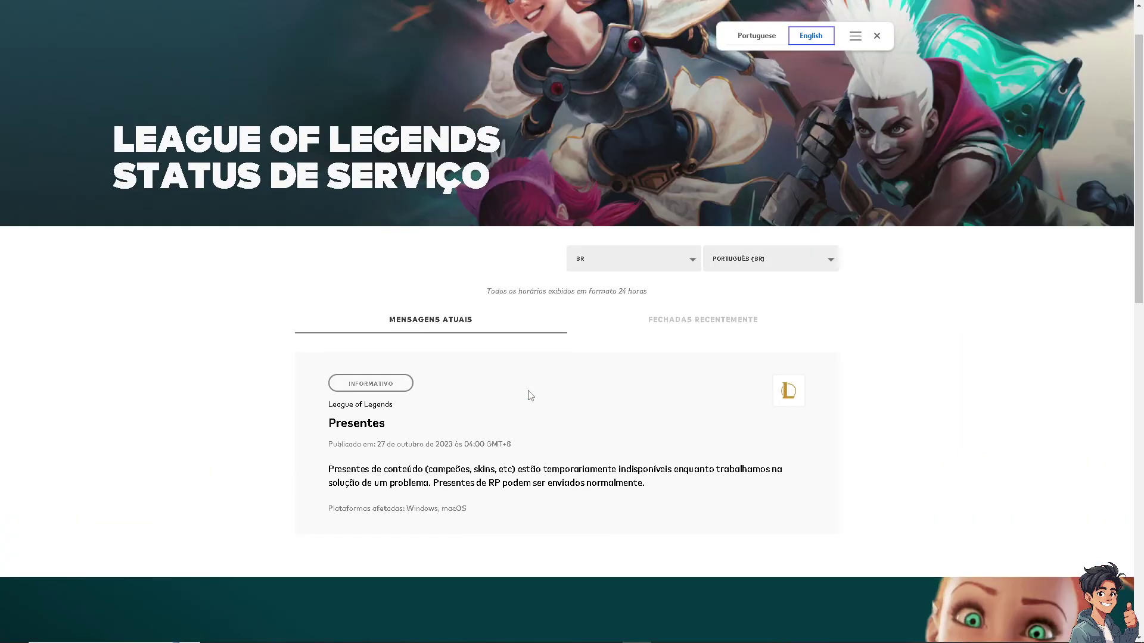
scroll(529, 396, down, 2)
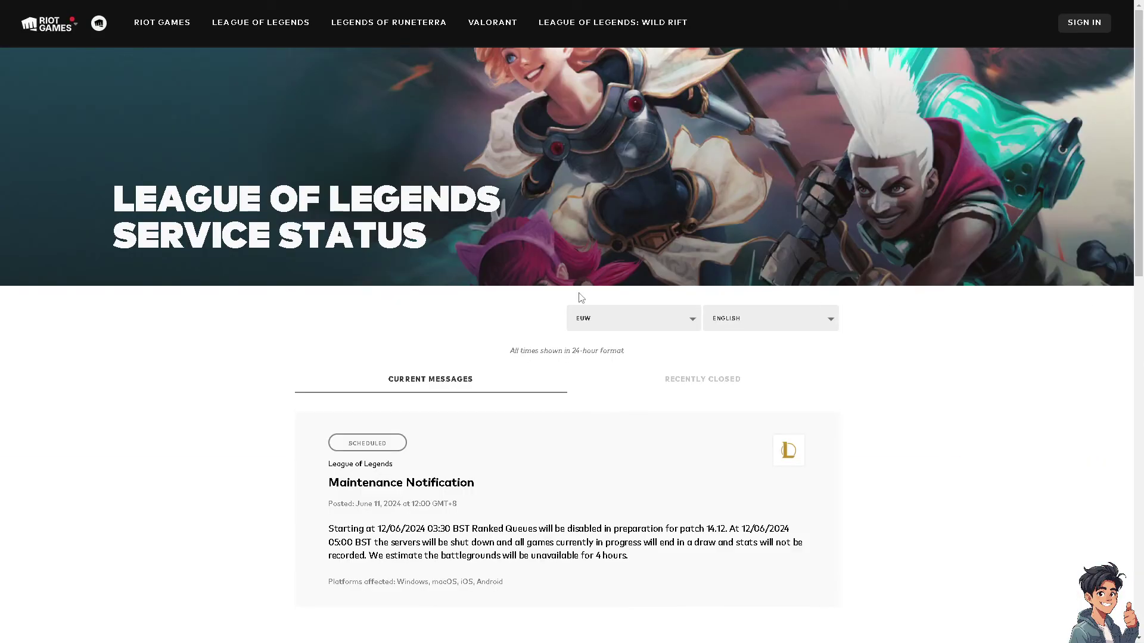
scroll(289, 330, down, 2)
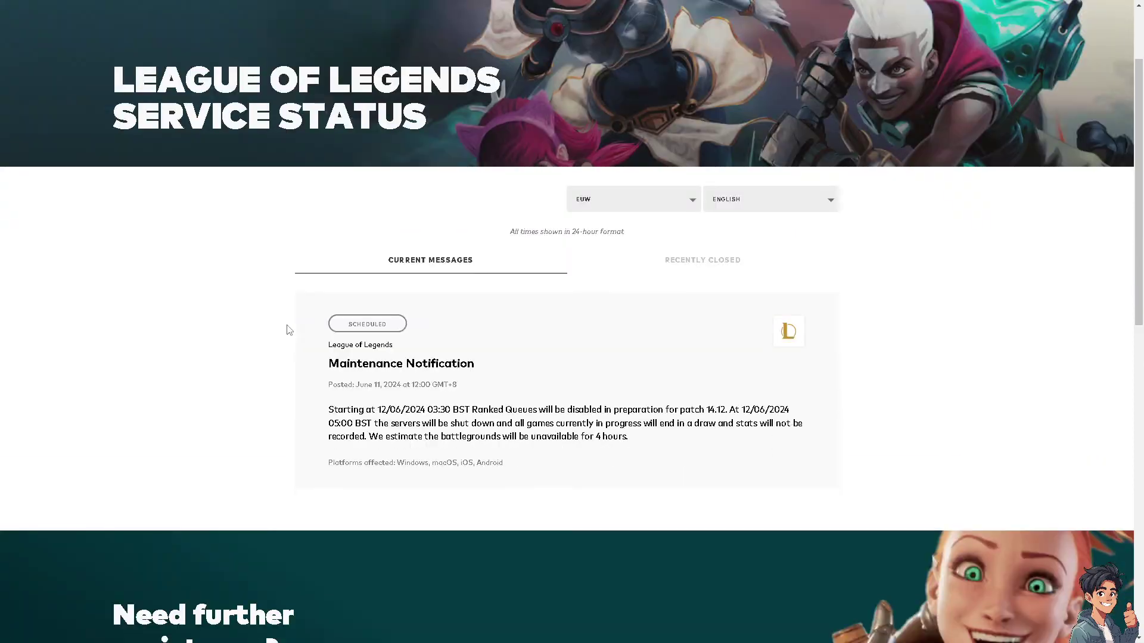
scroll(289, 330, down, 7)
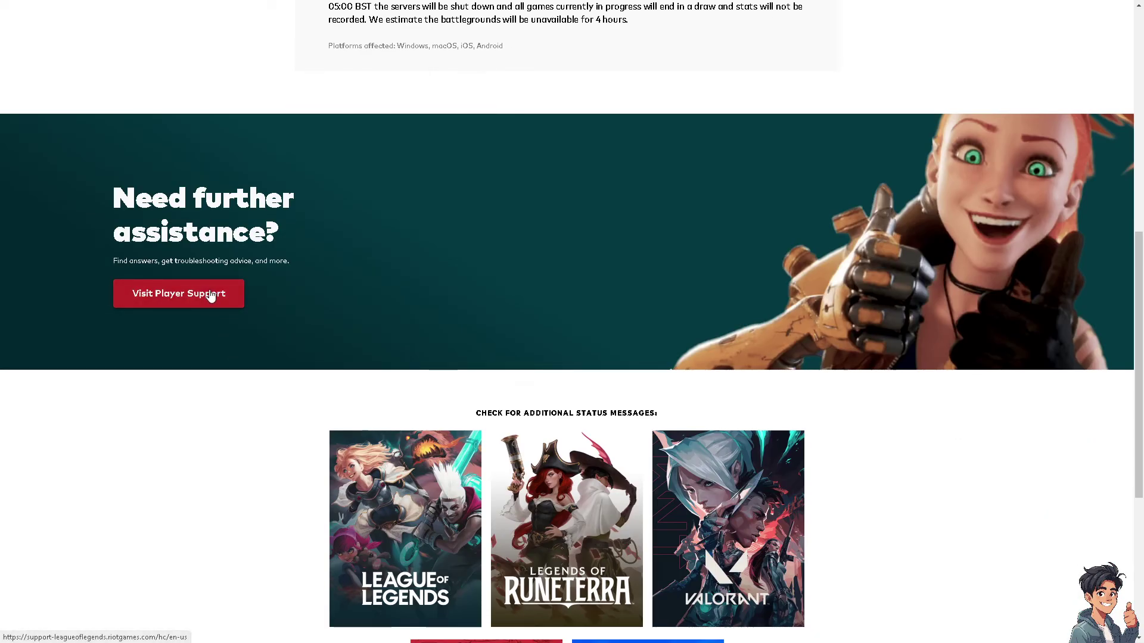
scroll(423, 316, up, 3)
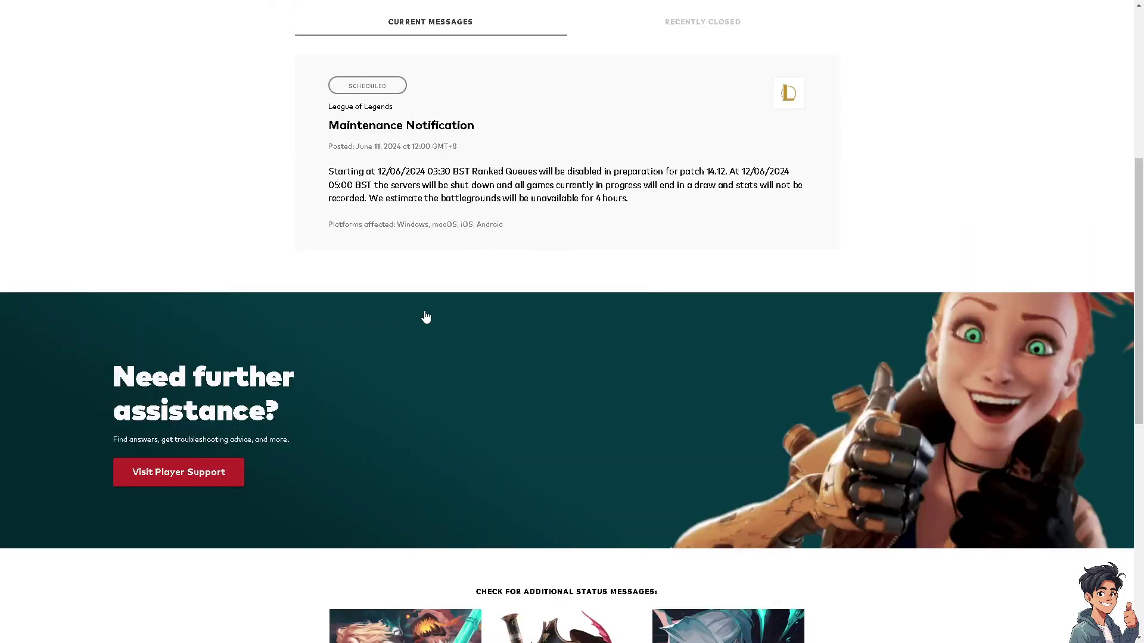
click(425, 317)
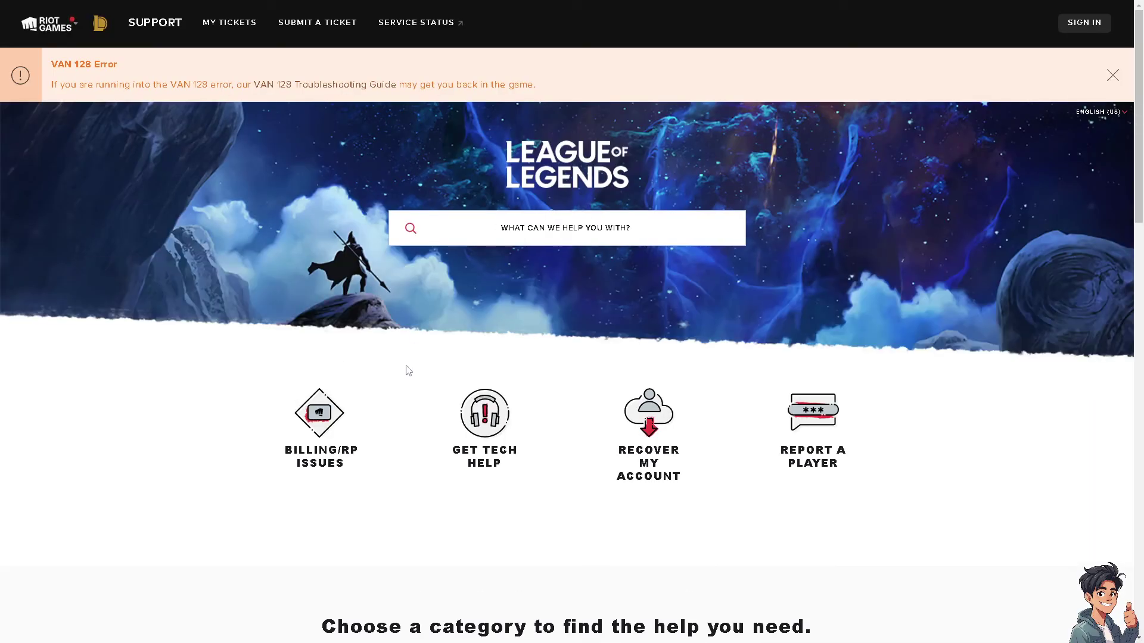
Step: Scroll down the League of Legends Support home page
scroll(408, 370, down, 2)
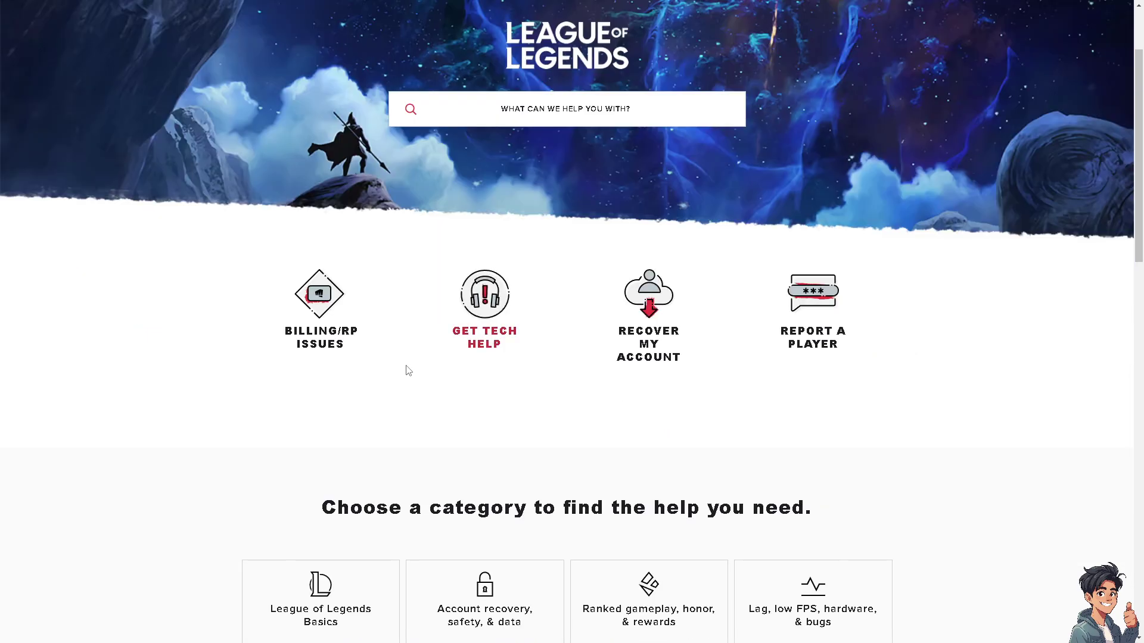